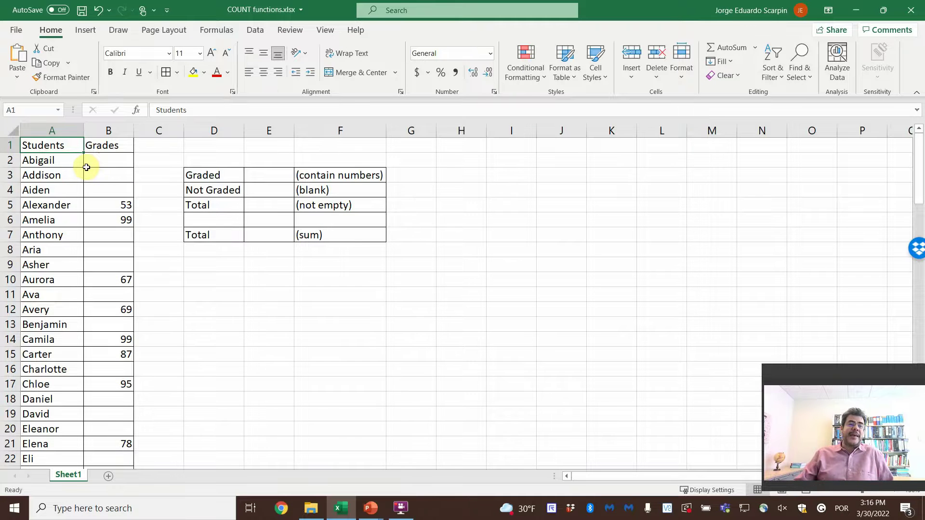
Look through the student list and its Grades column down to the last student in row 101
scroll(87, 167, down, 11)
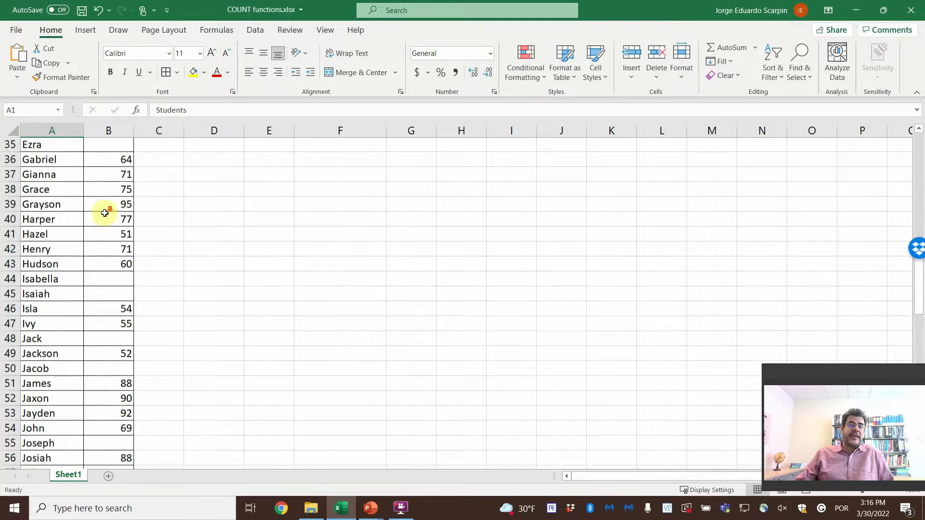
scroll(105, 213, down, 19)
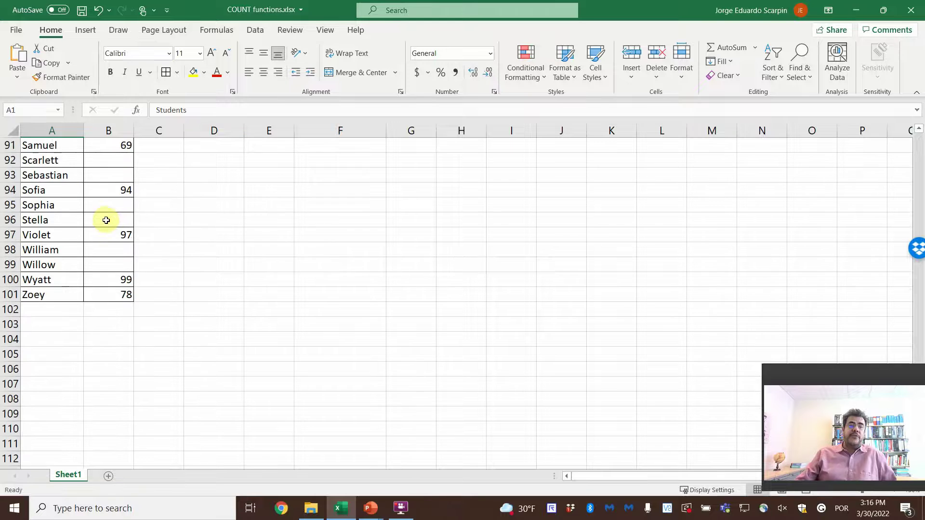
scroll(106, 222, down, 1)
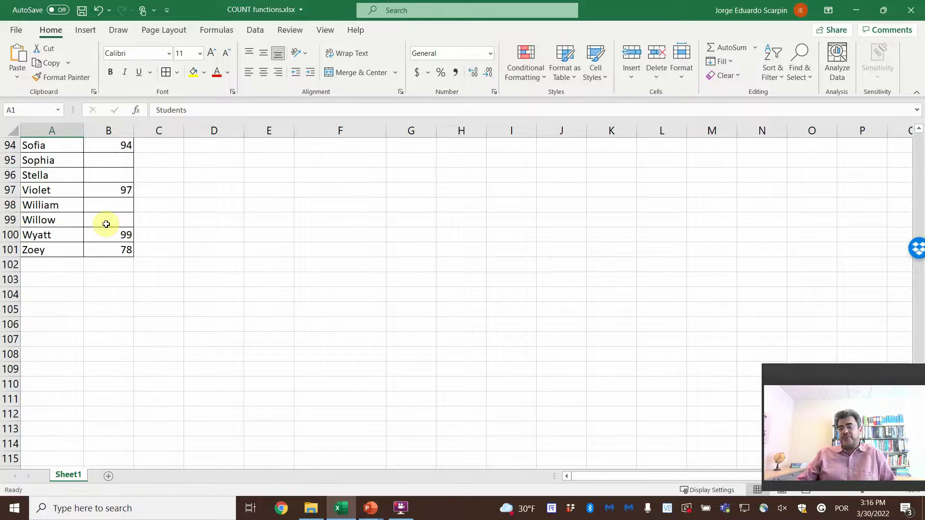
scroll(115, 224, up, 20)
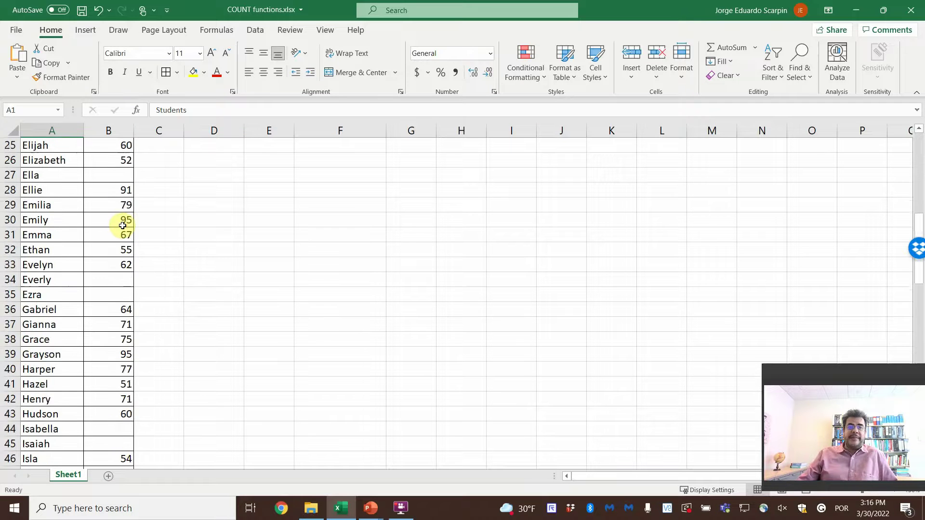
scroll(122, 226, up, 8)
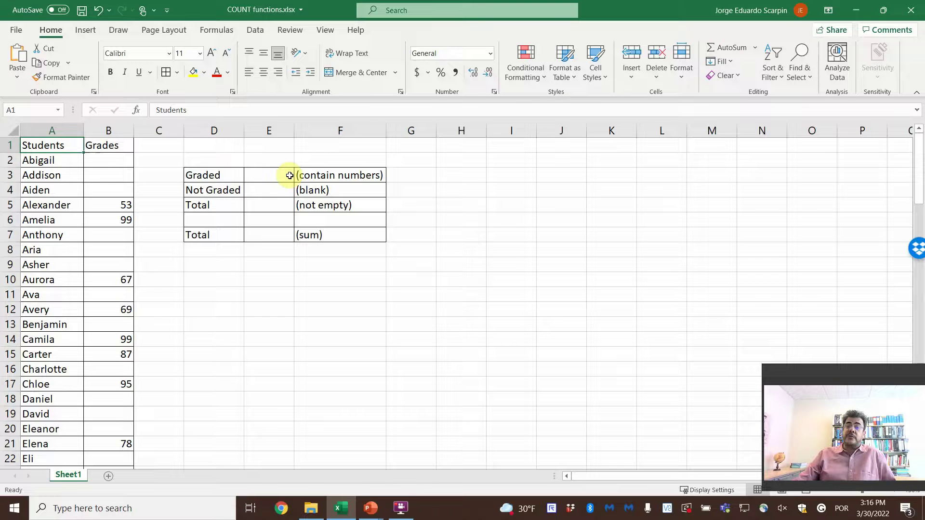
click(271, 175)
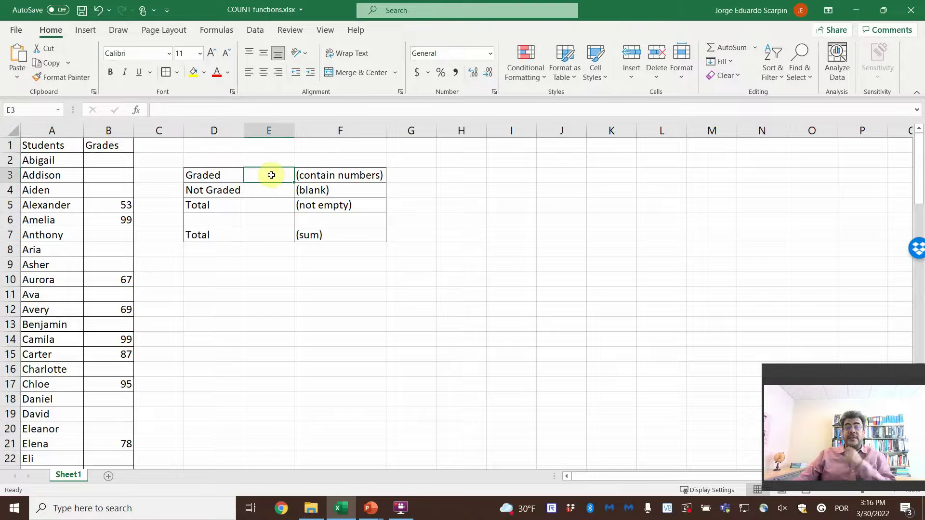
drag(114, 159, 125, 462)
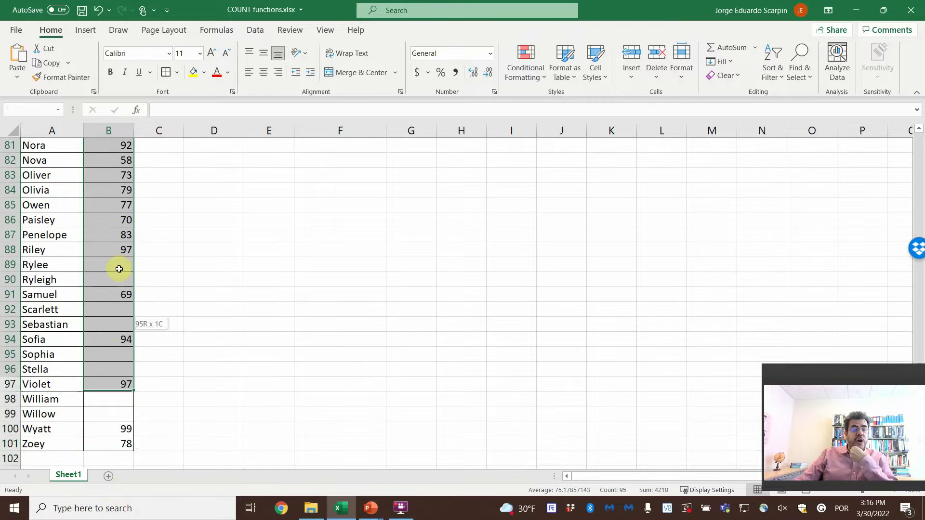
drag(119, 269, 110, 58)
click(115, 163)
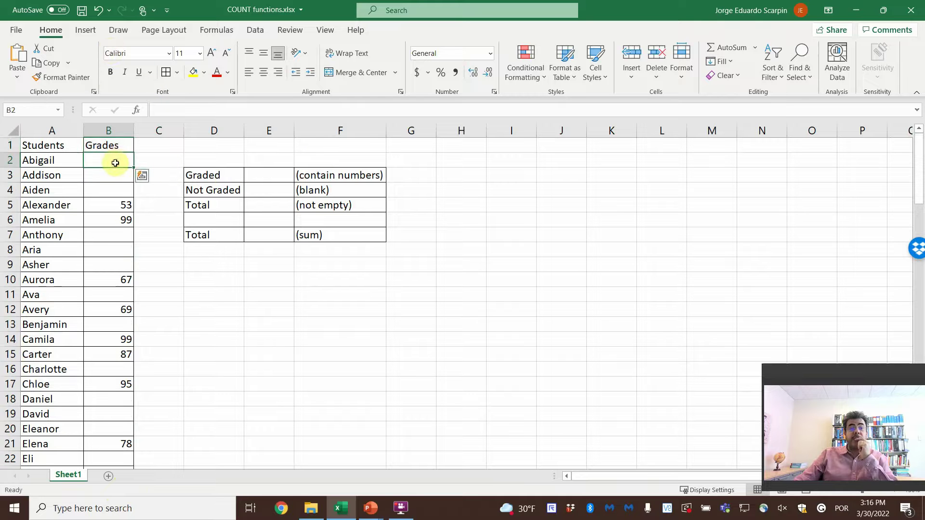
Enter a COUNT formula in E3 for the Graded row, covering all students' grades in column B
click(274, 175)
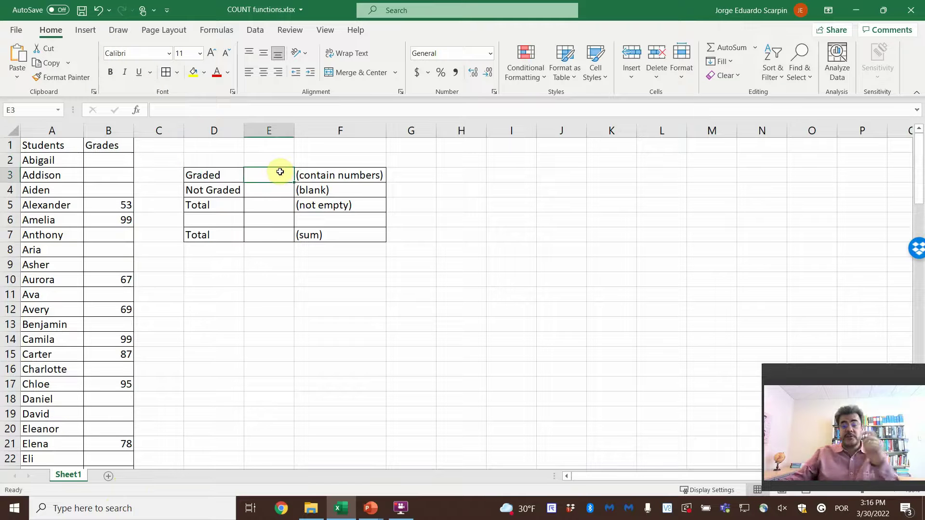
text(=count)
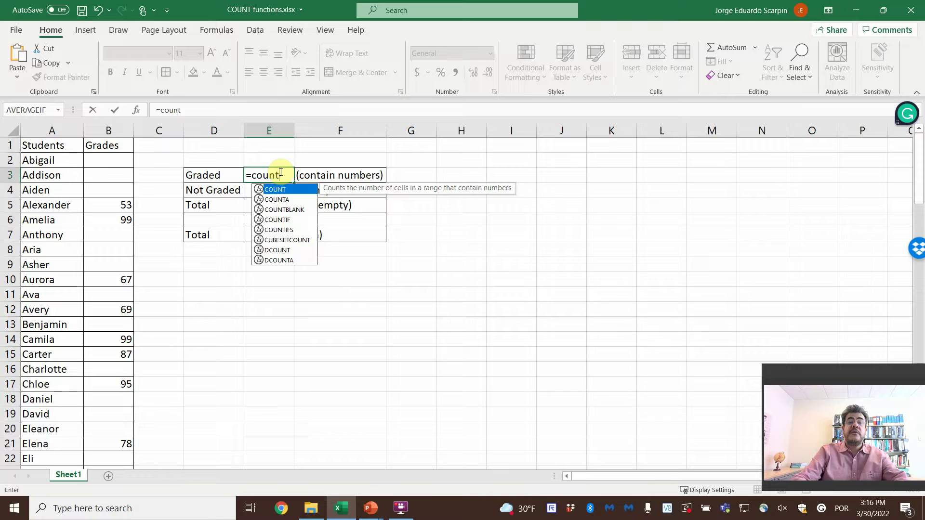
text(()
key(BackSpace)
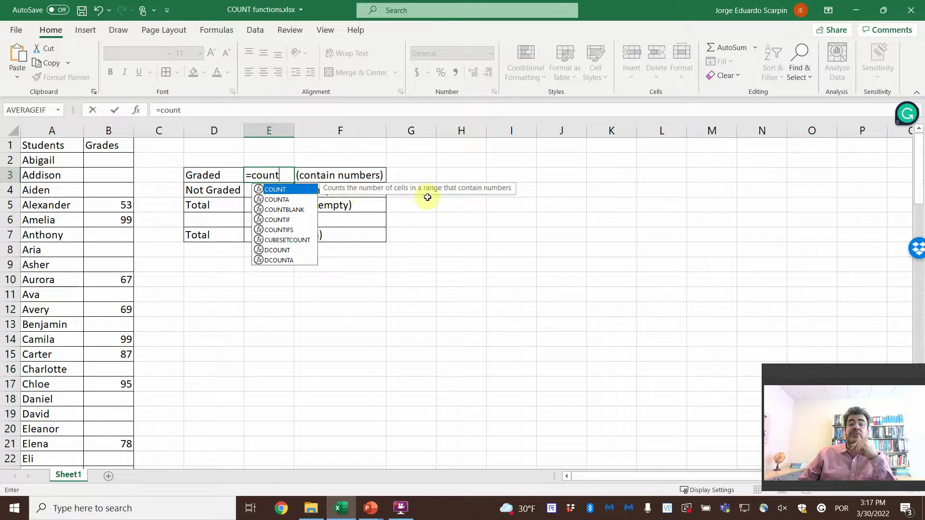
text(()
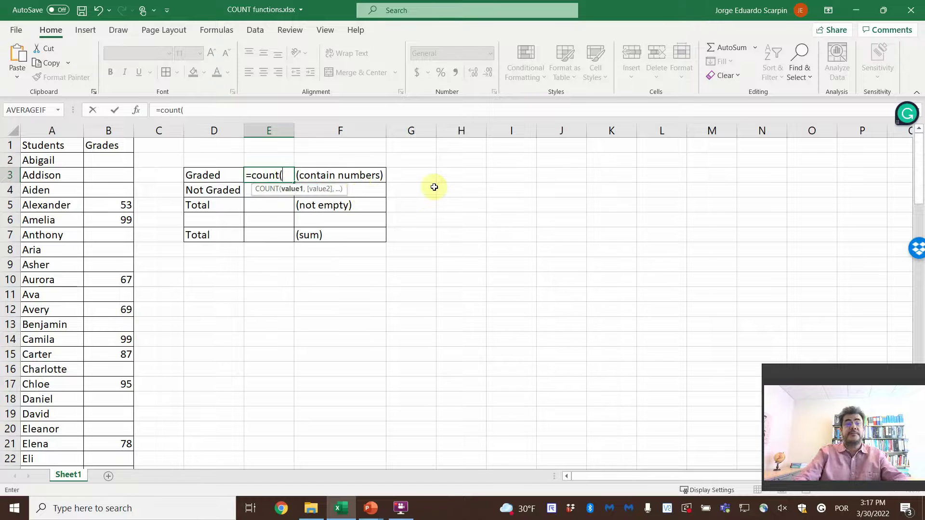
drag(118, 161, 132, 413)
key(Return)
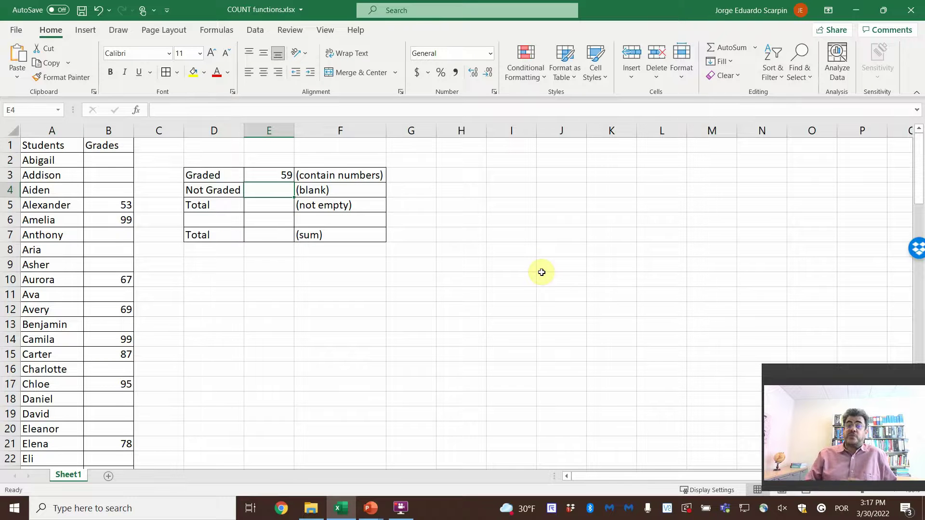
Enter a COUNTBLANK formula over B2:B101 in E4 for the Not Graded row
drag(109, 155, 112, 194)
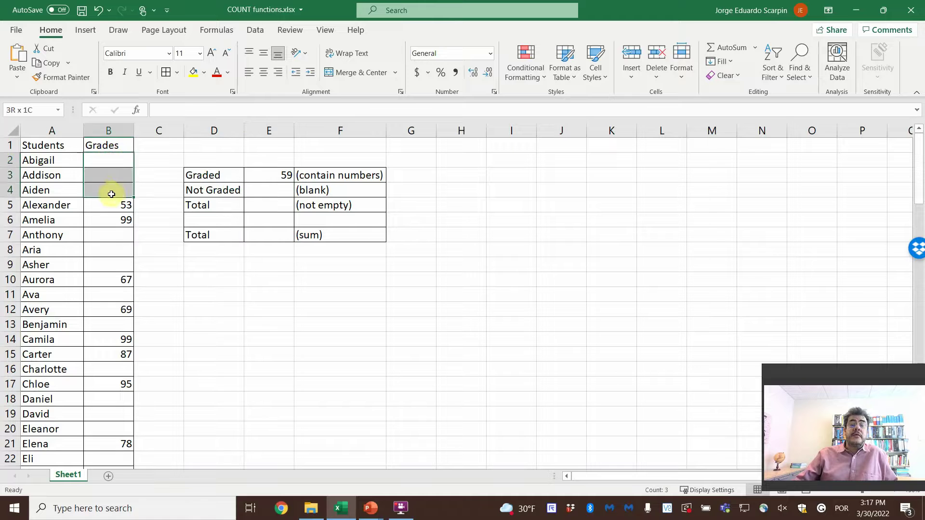
click(262, 190)
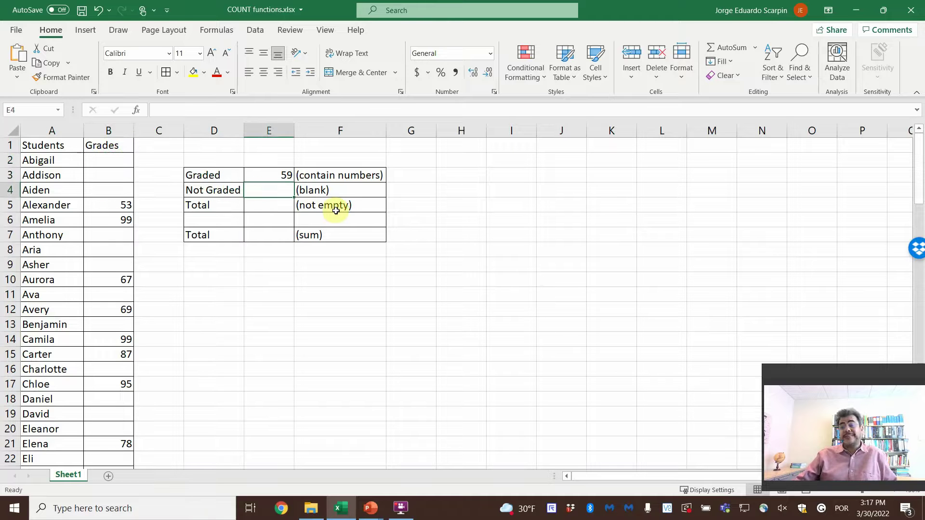
text(=count)
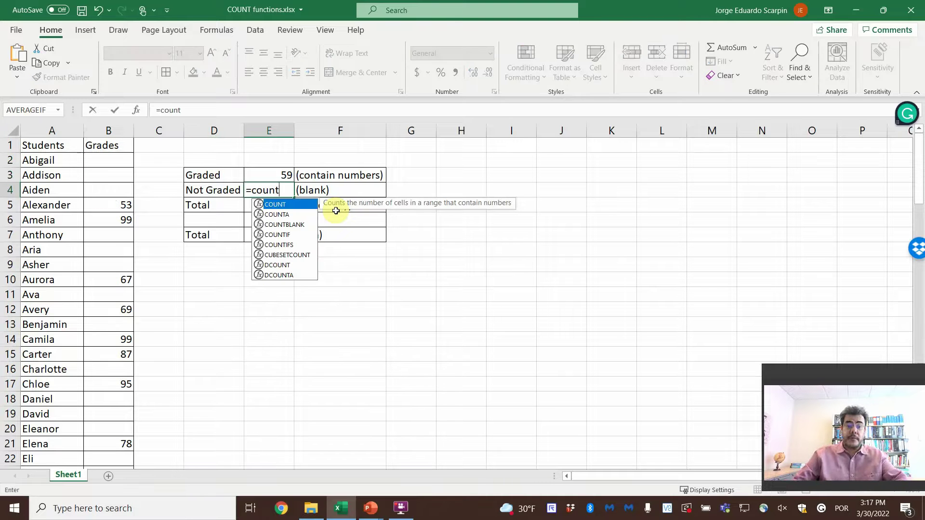
double_click(296, 226)
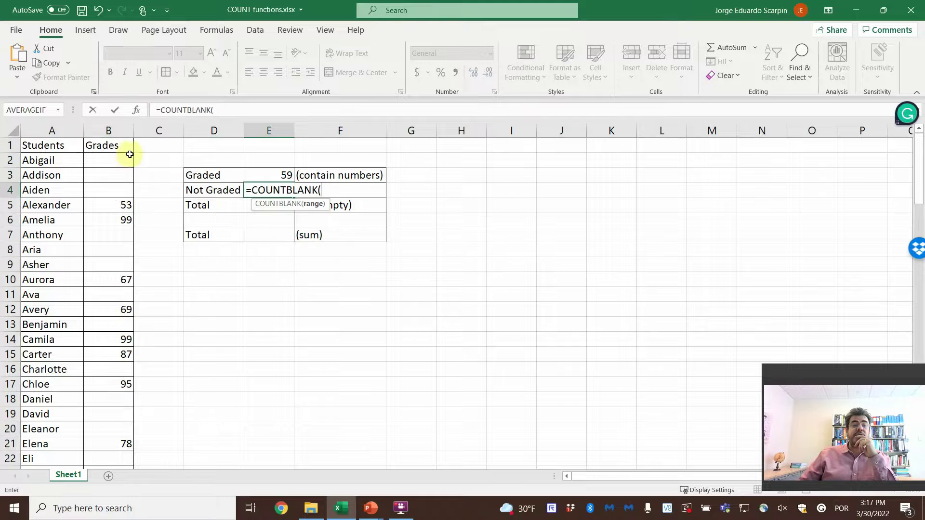
drag(120, 157, 121, 420)
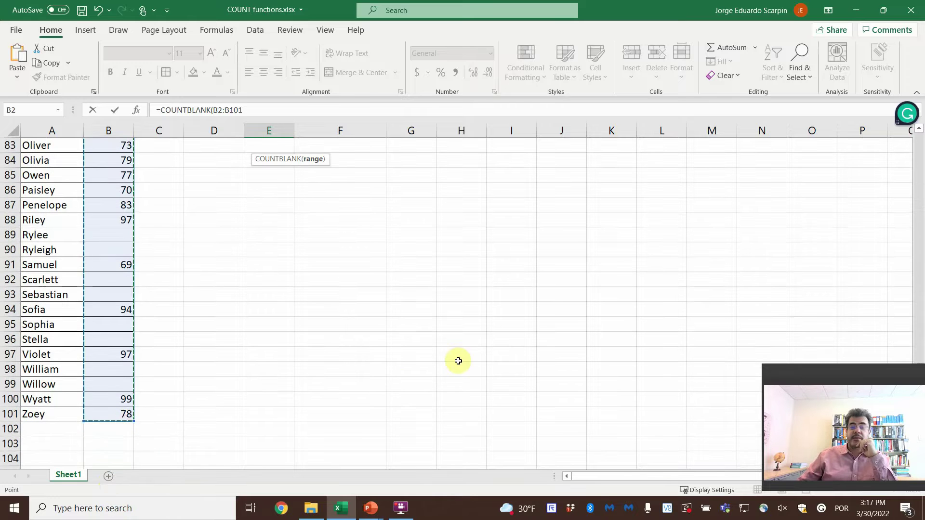
key(Return)
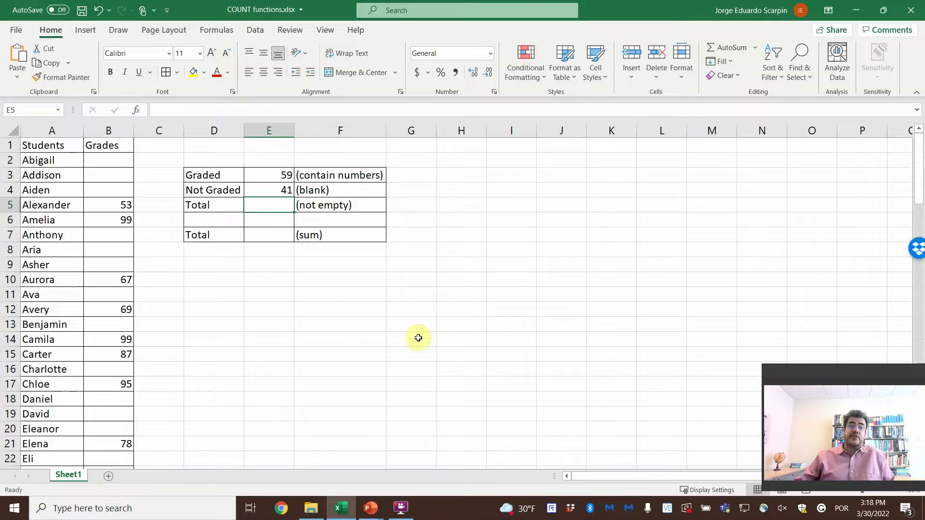
Enter a COUNTA formula over the student names in A2:A101 in E5 for the Total (not empty) row
drag(107, 160, 101, 193)
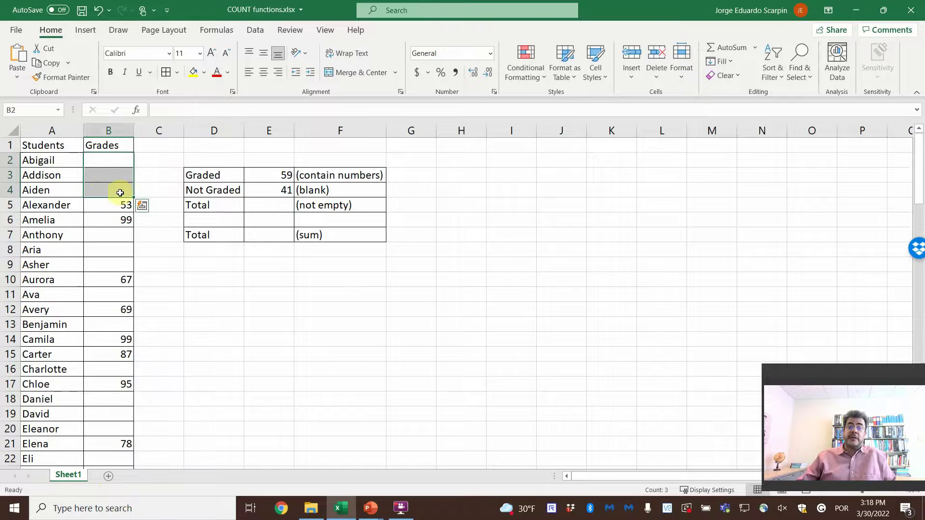
click(265, 207)
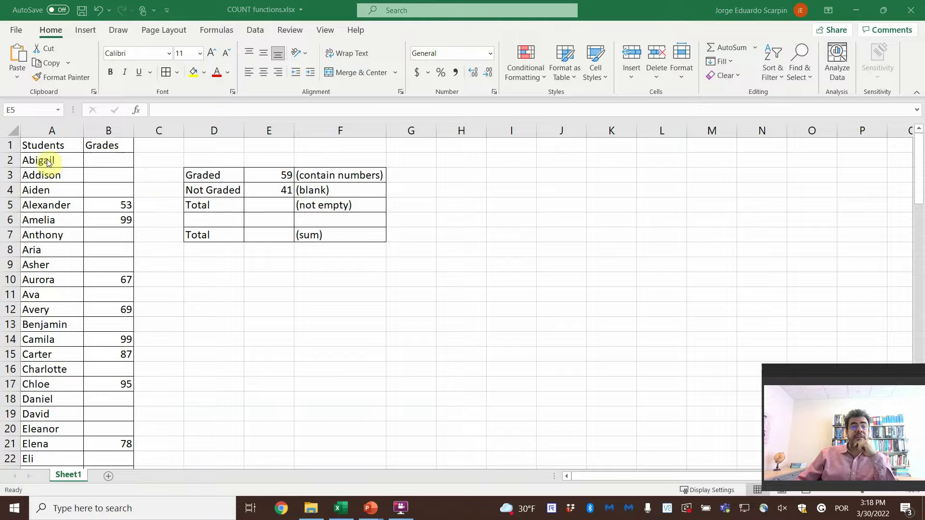
click(282, 210)
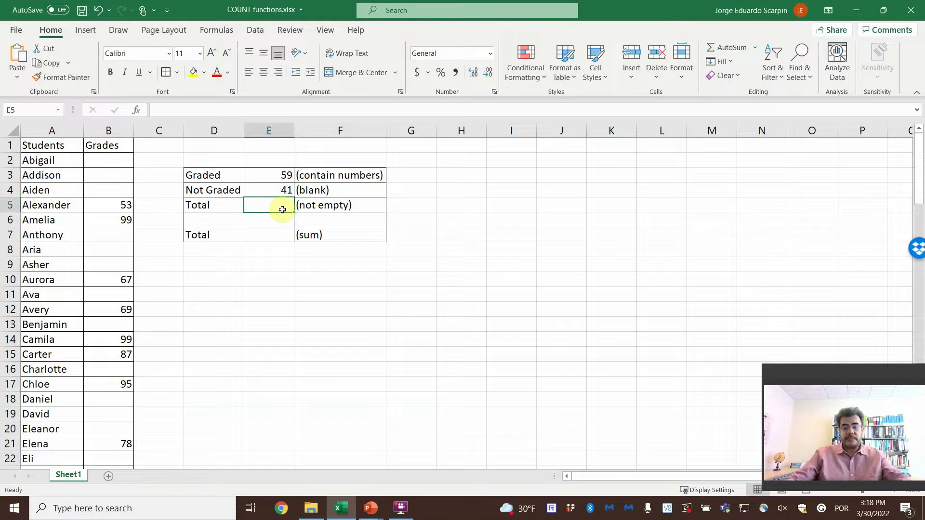
text(=cou)
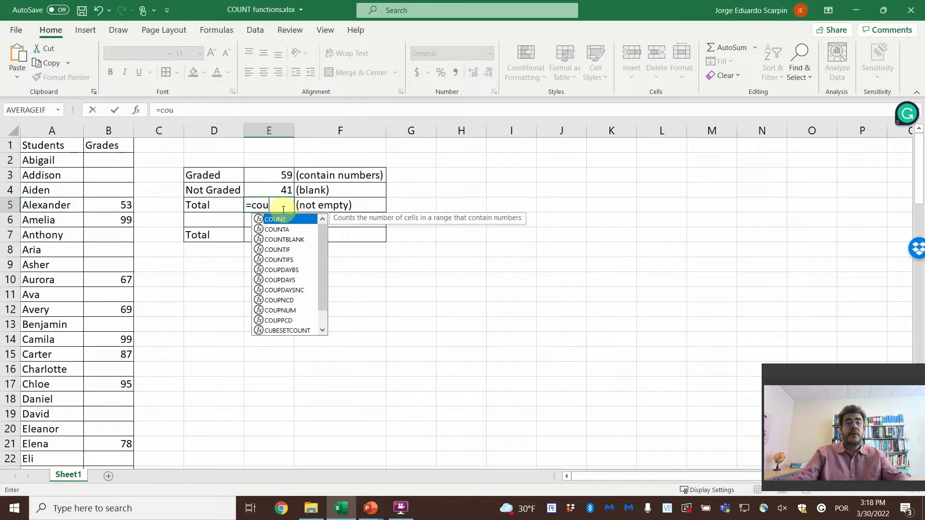
text(nt)
key(Down)
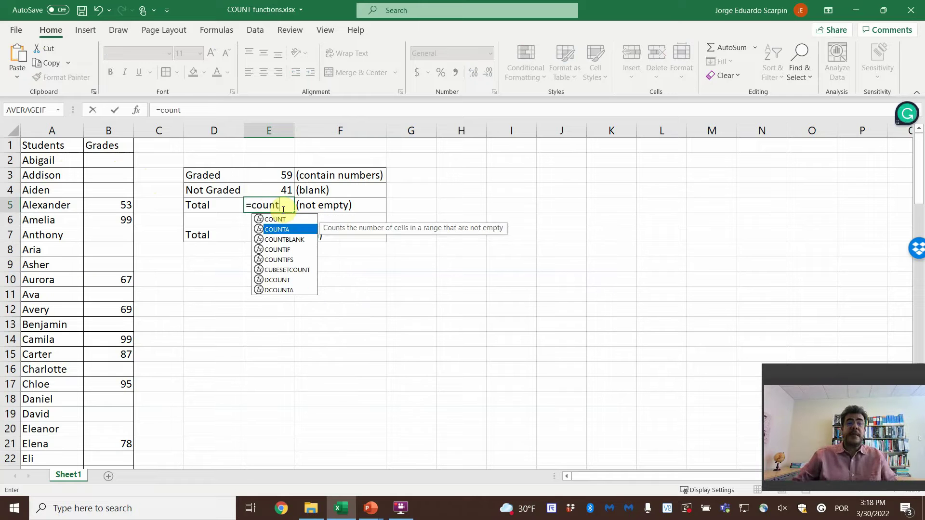
double_click(292, 230)
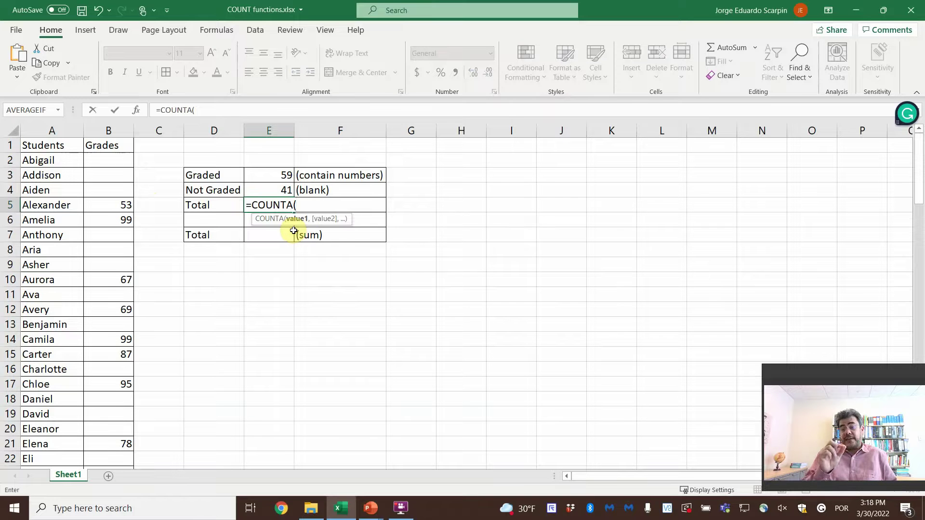
drag(72, 159, 74, 432)
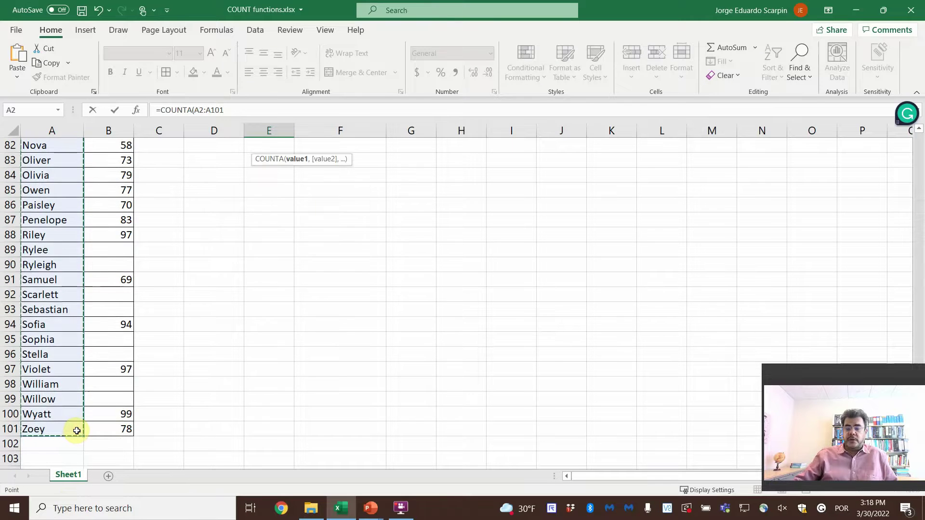
key(Escape)
scroll(145, 424, up, 2)
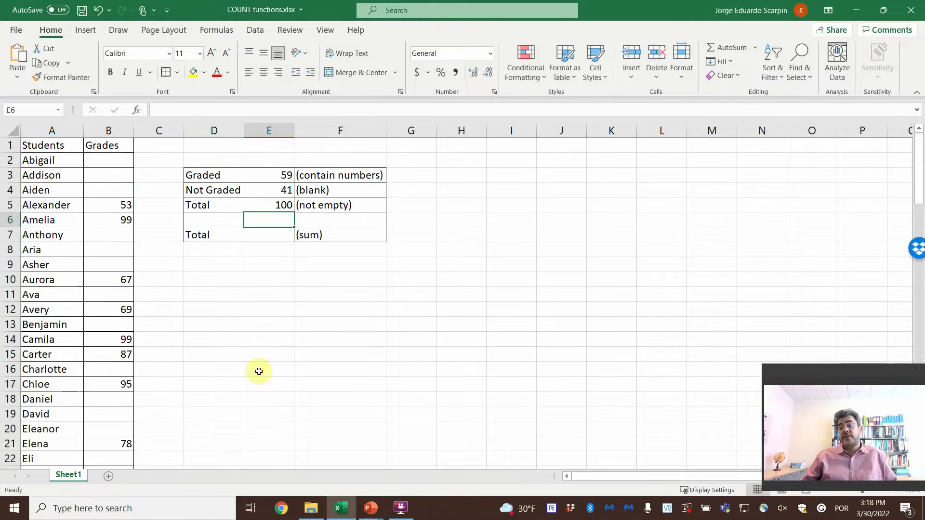
Add the graded and not graded counts in E7 with the formula =E3+E4
click(271, 238)
text(=)
key(Up)
key(Up)
key(Up)
key(Up)
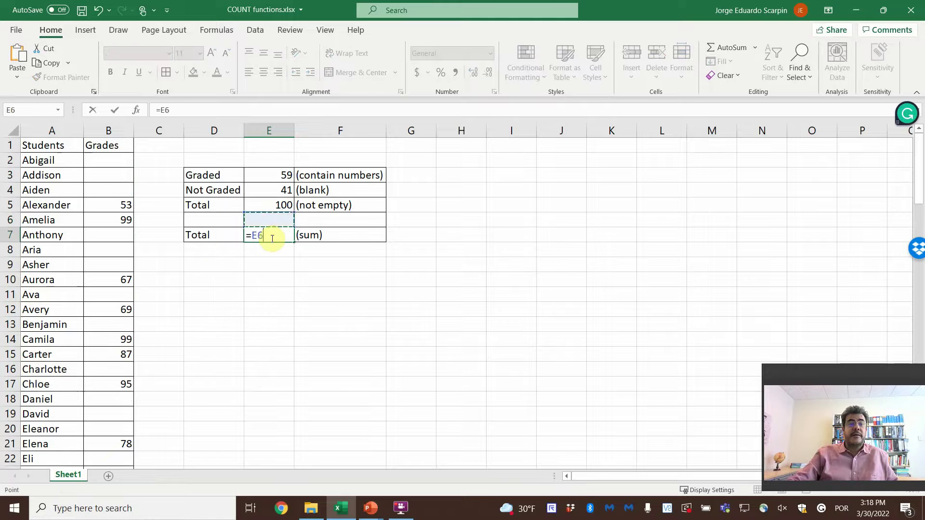
text(+)
key(Up)
key(Up)
key(Up)
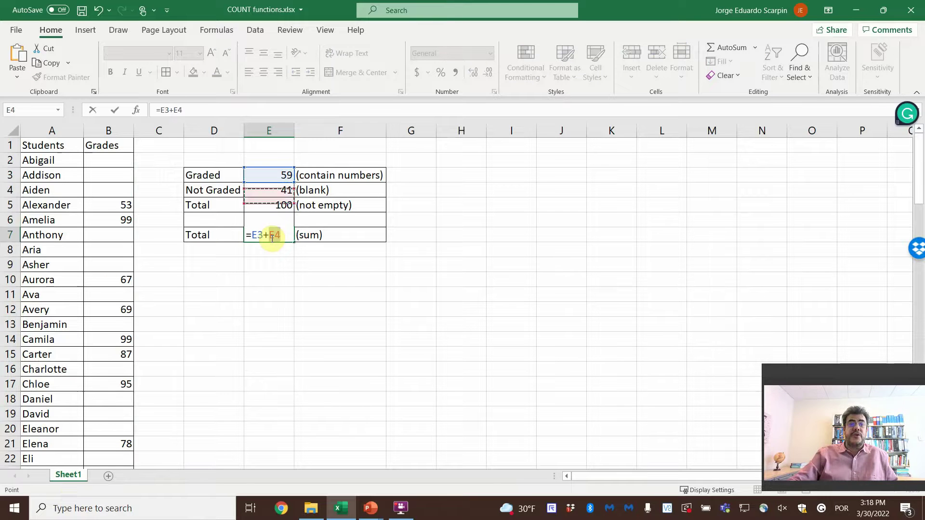
key(Return)
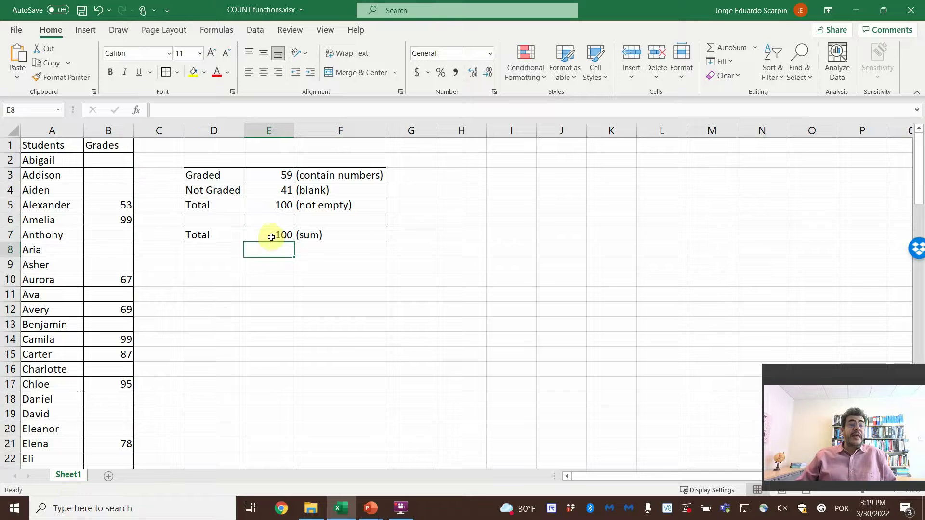
Enter the grade 95 for the first student in B2
click(95, 157)
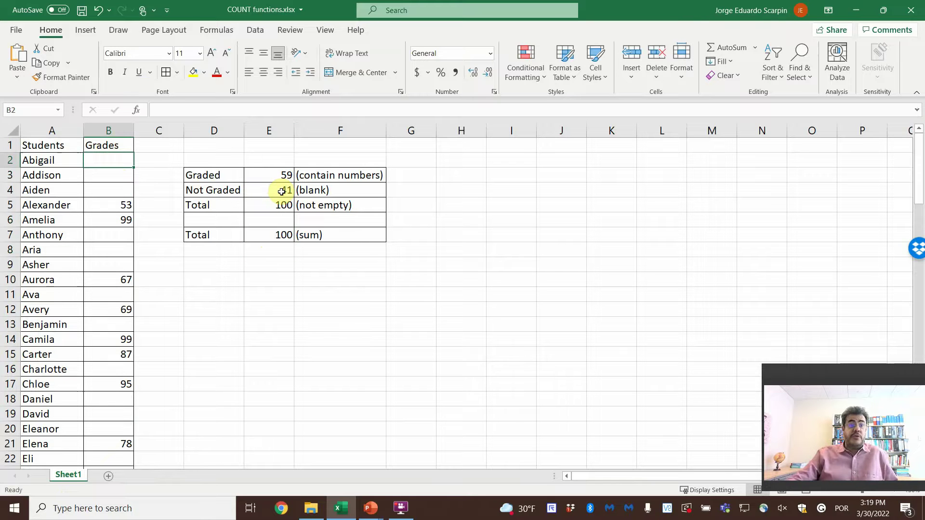
text(95)
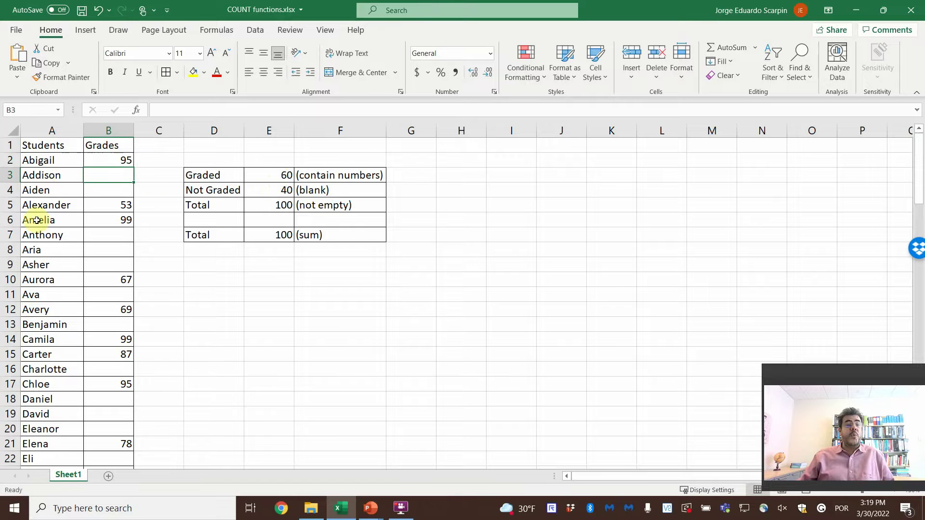
click(43, 238)
drag(42, 237, 97, 239)
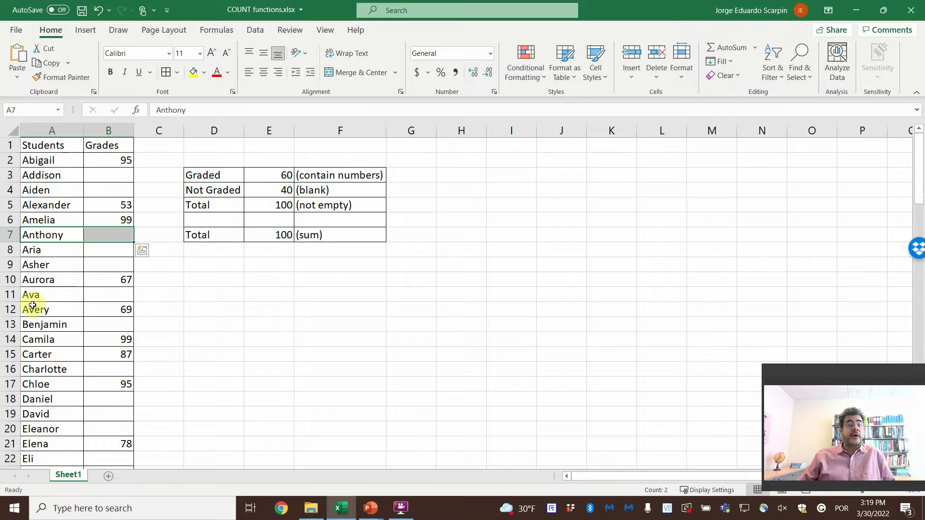
drag(42, 324, 119, 327)
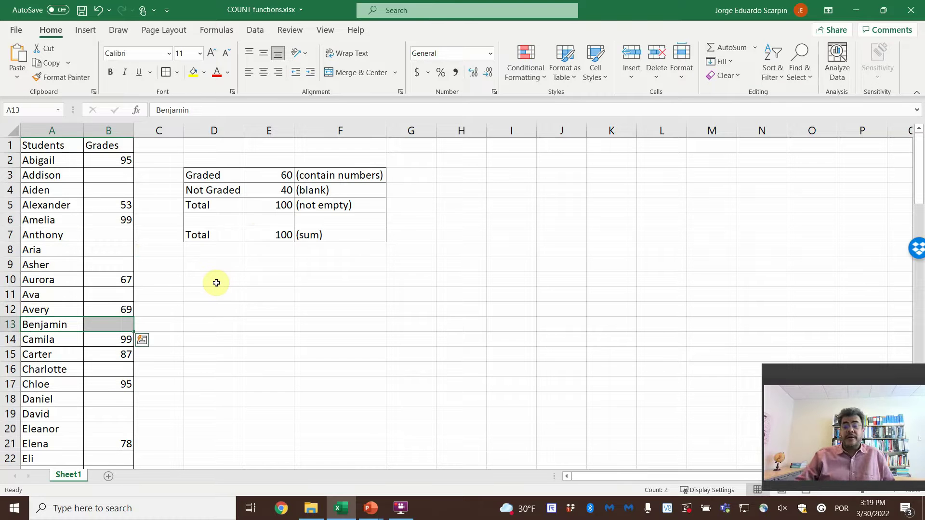
click(63, 323)
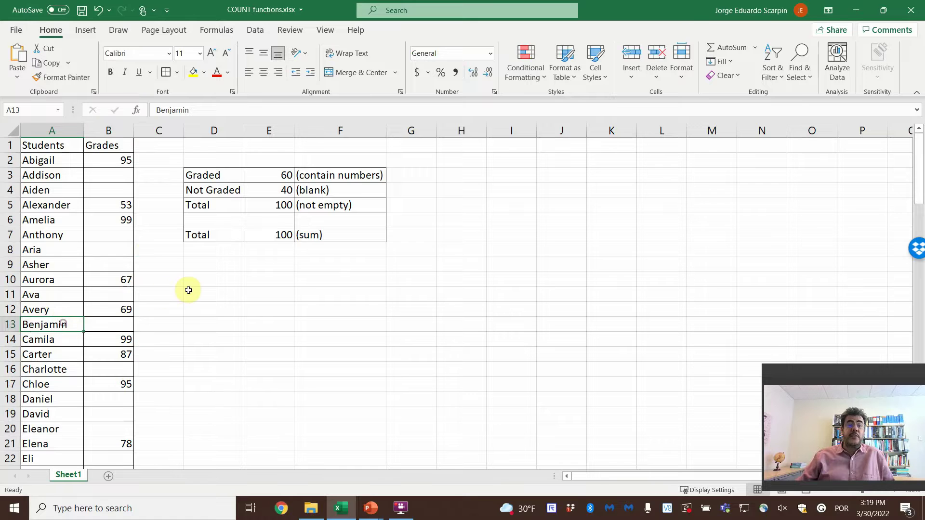
Clear the student name in A13 and delete the entire row 13
key(Delete)
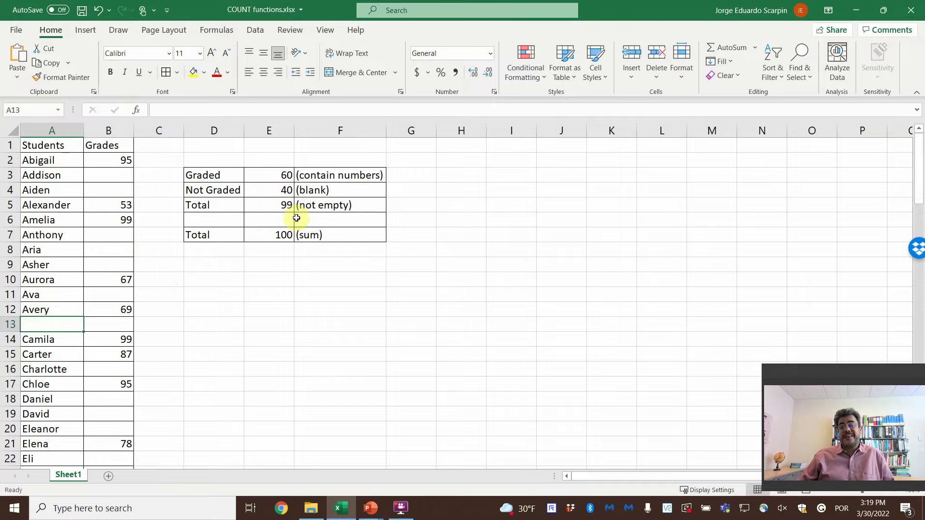
click(112, 323)
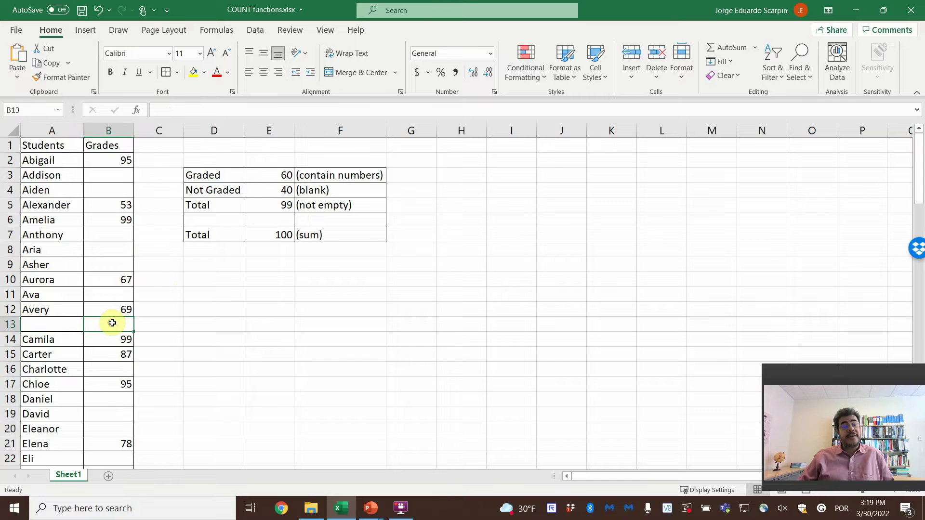
right_click(9, 325)
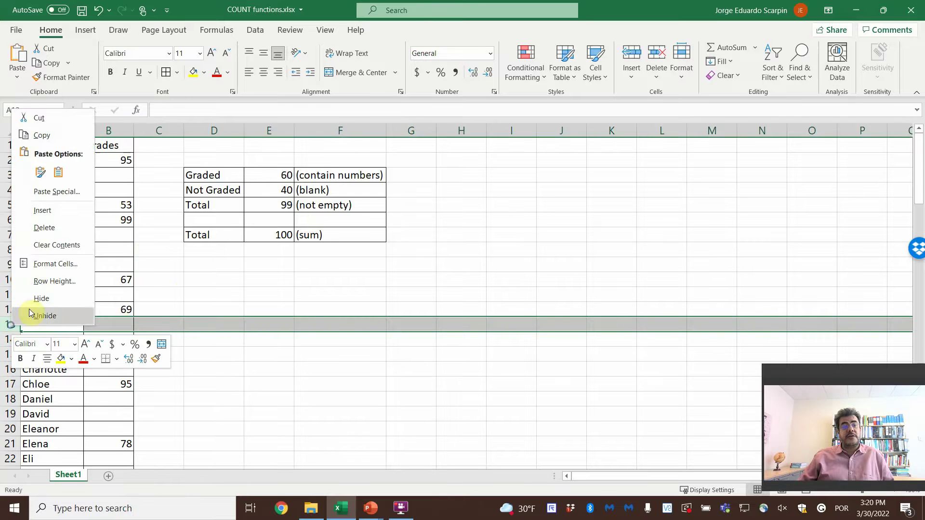
click(57, 234)
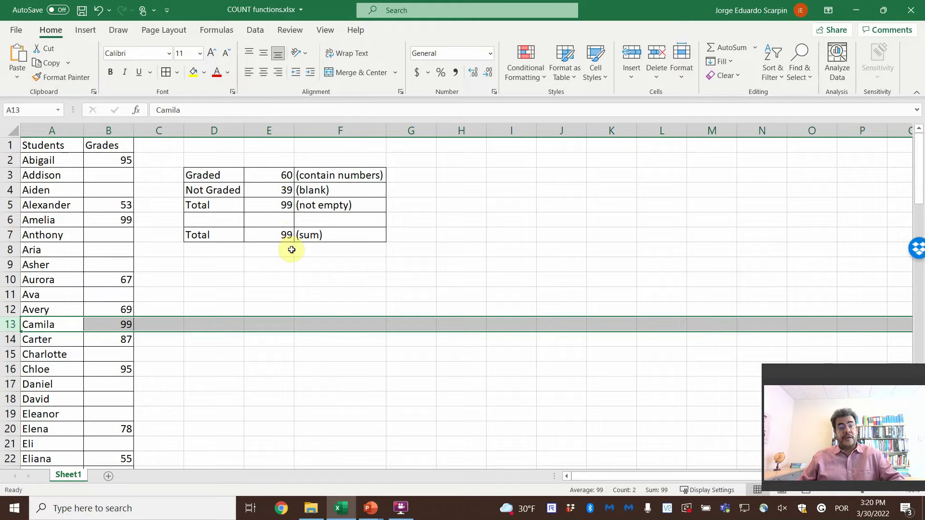
Undo the row deletion and the earlier edits back to the empty grade in B2, and save the workbook
key(ctrl+z)
key(ctrl+z)
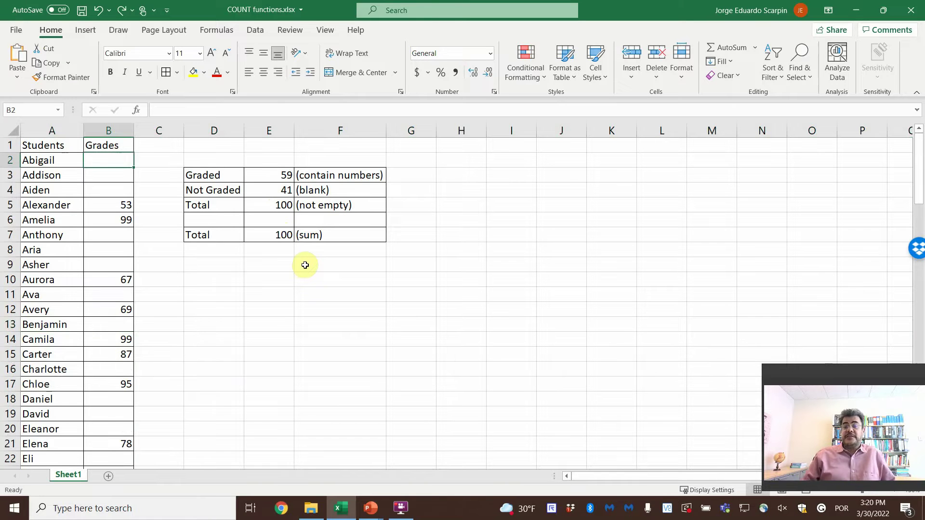
click(82, 9)
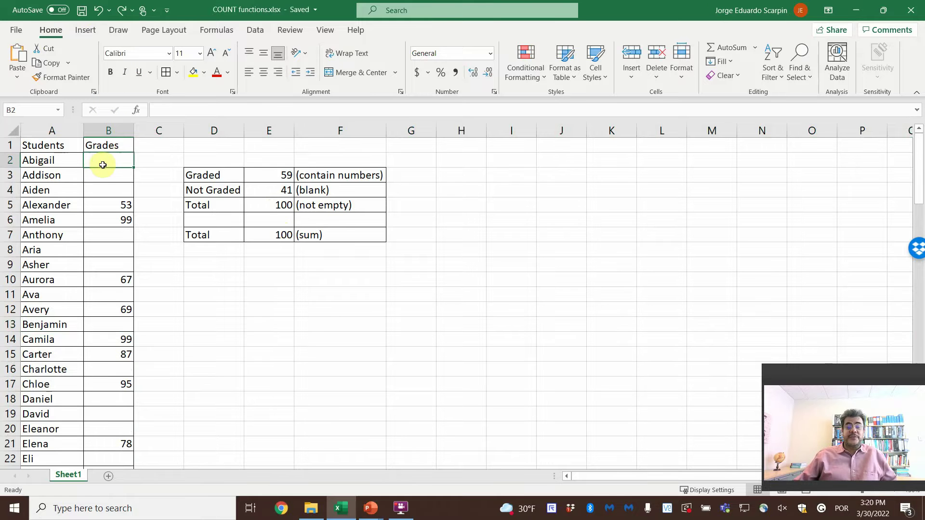
Enter the grade 95 for the first student in B2 and delete the whole student row 13
text(95)
key(Return)
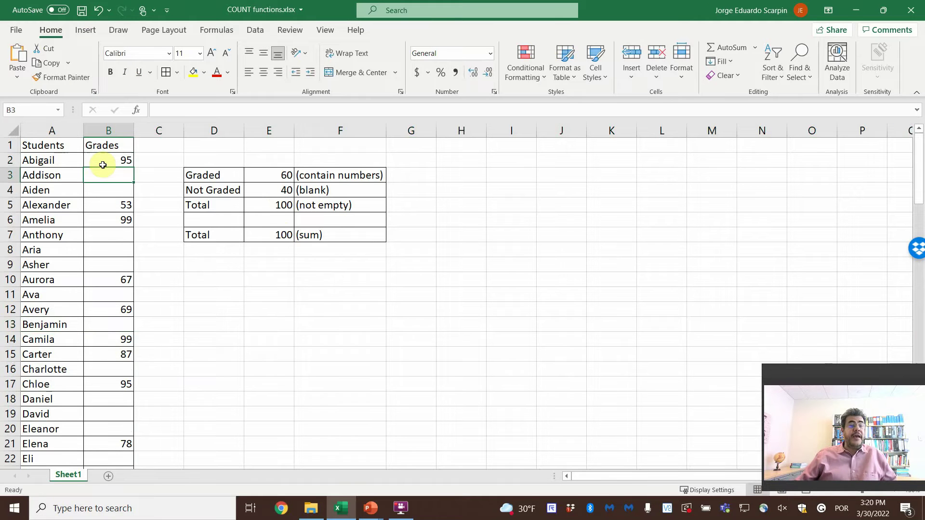
click(12, 323)
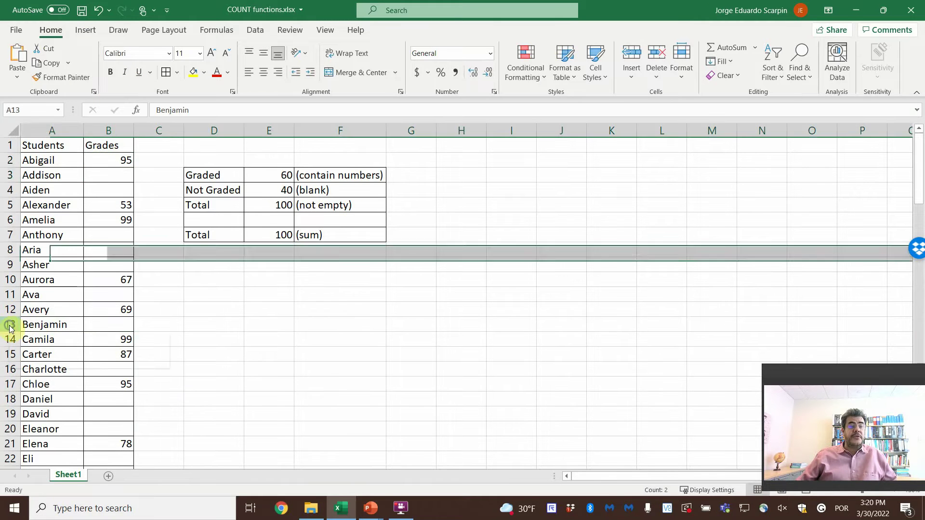
right_click(12, 323)
click(50, 238)
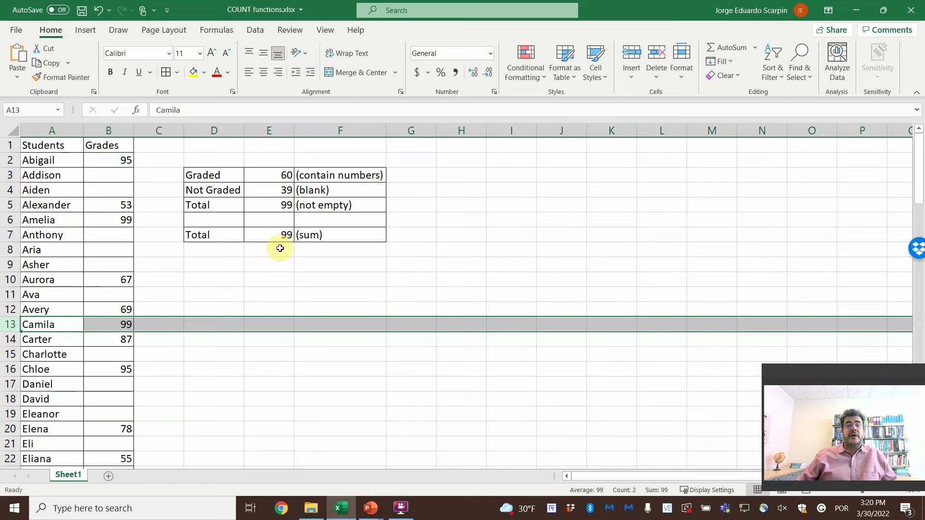
click(280, 280)
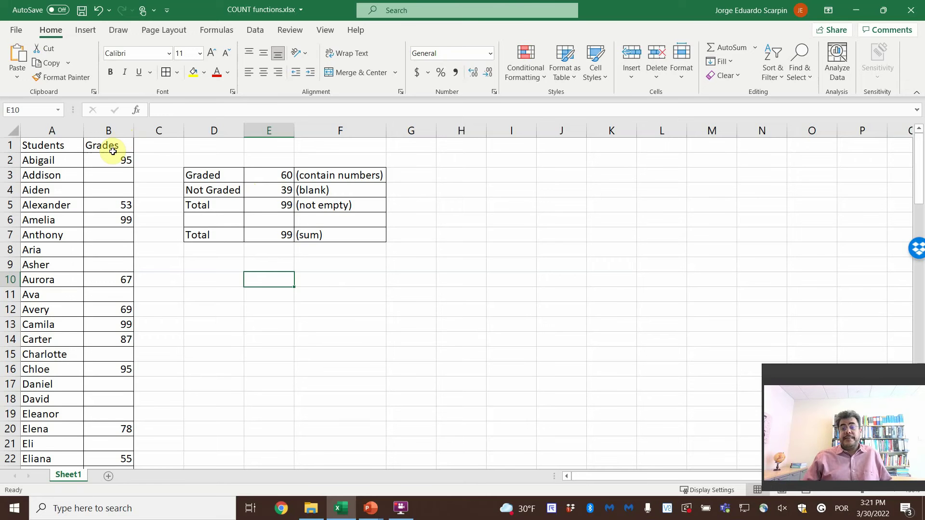
Switch to the PowerPoint slide show and advance to the closing slide
key(alt+Tab)
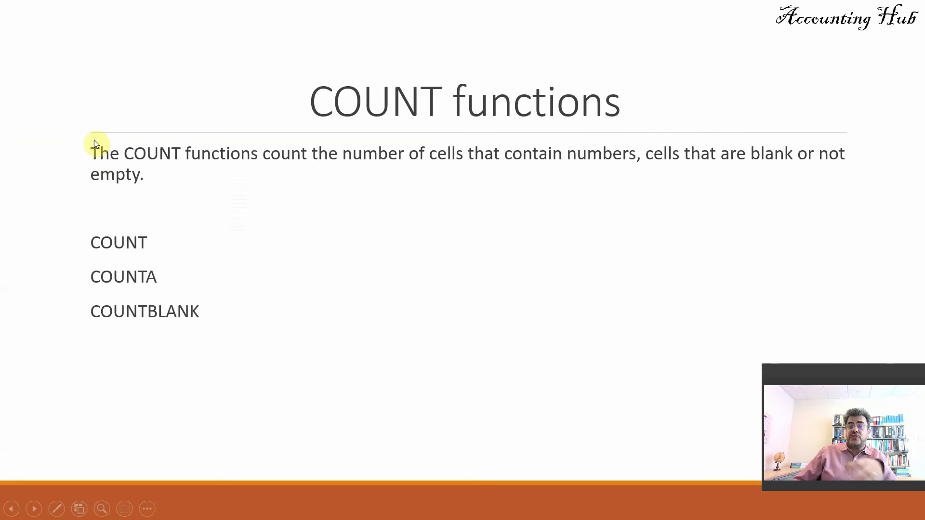
click(103, 110)
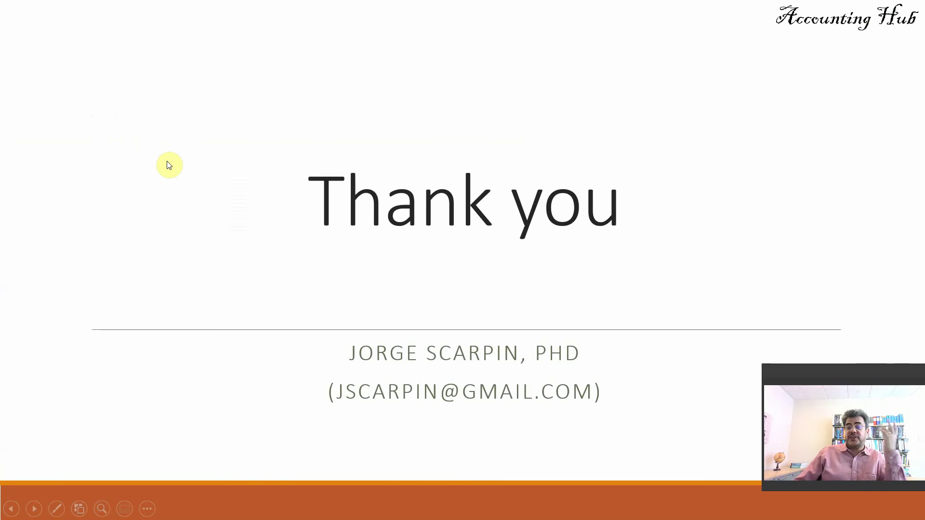